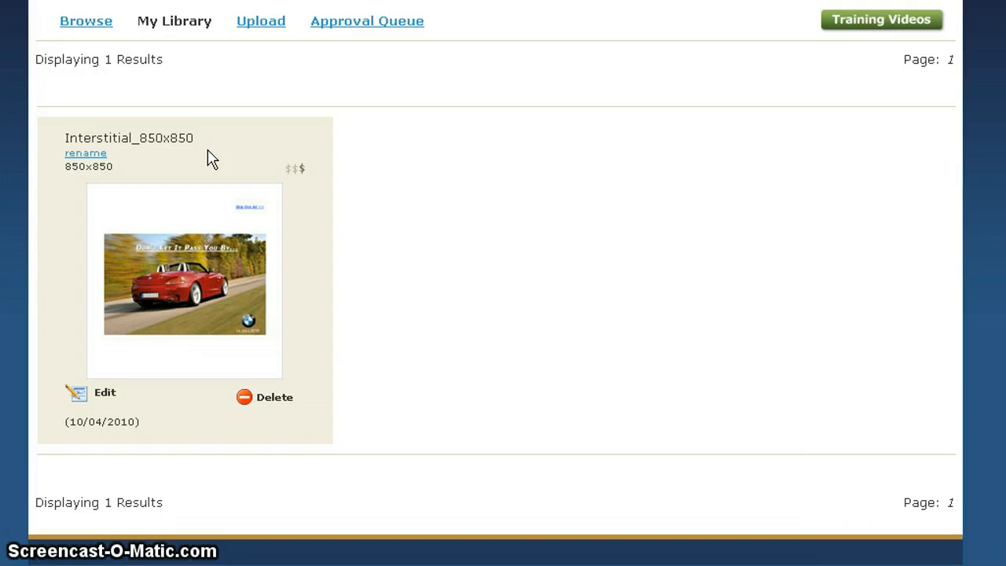
Preview the Interstitial_850x850 ad from the library and test its Skip this Ad link.
{"action": "left_click", "coordinate": [223, 282]}
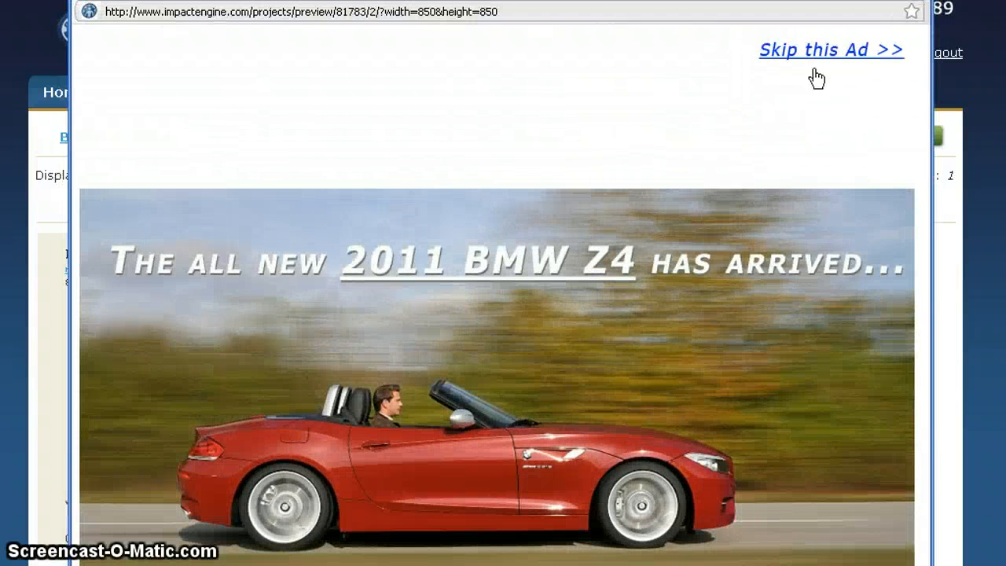
{"action": "left_click_drag", "start_coordinate": [204, 0], "coordinate": [222, 0]}
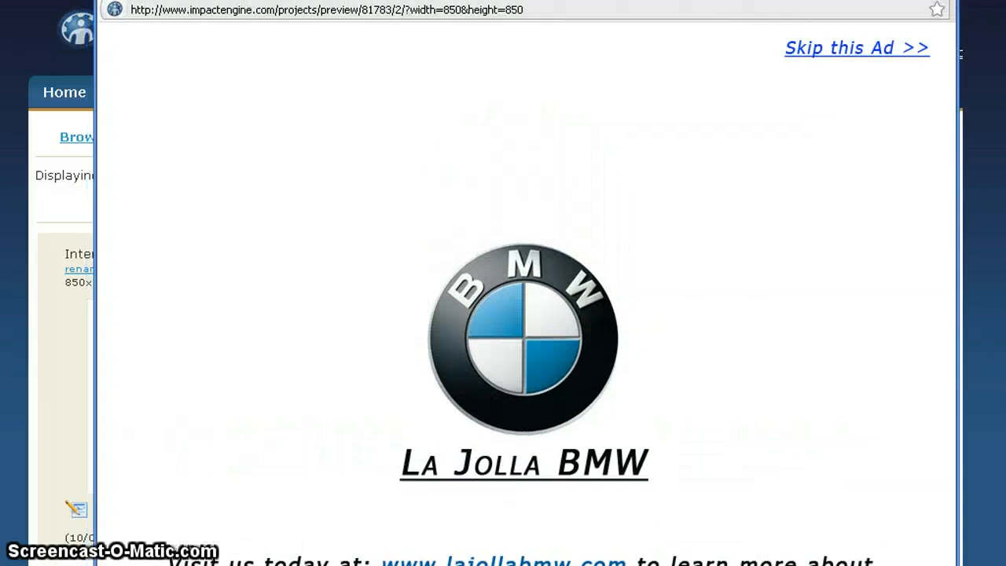
{"action": "left_click", "coordinate": [827, 51]}
{"action": "left_click", "coordinate": [827, 47]}
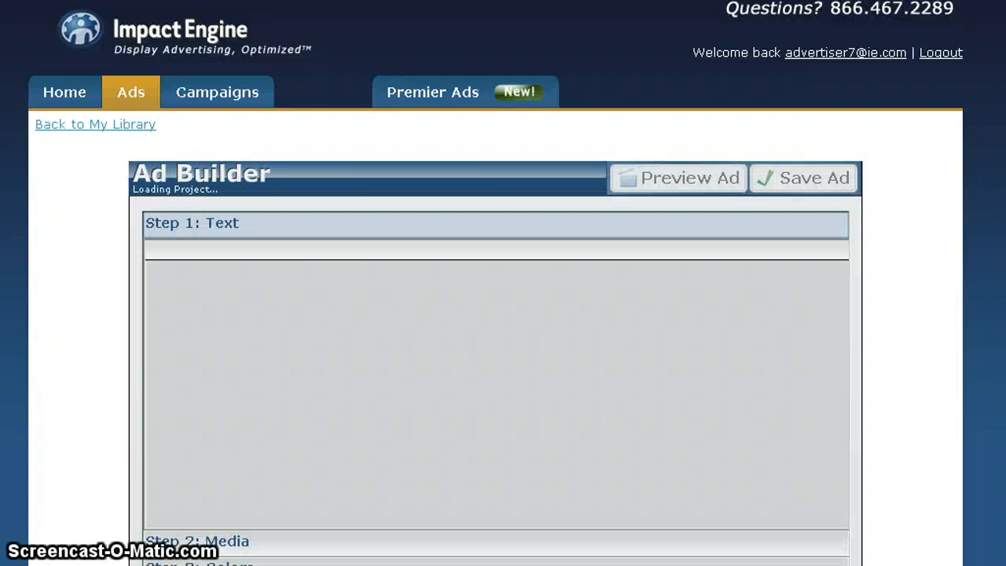
Review the ad's image caption fields and its image assets, including the 'Skip Ad' image.
{"action": "scroll", "coordinate": [503, 314], "scroll_direction": "down", "scroll_amount": 3}
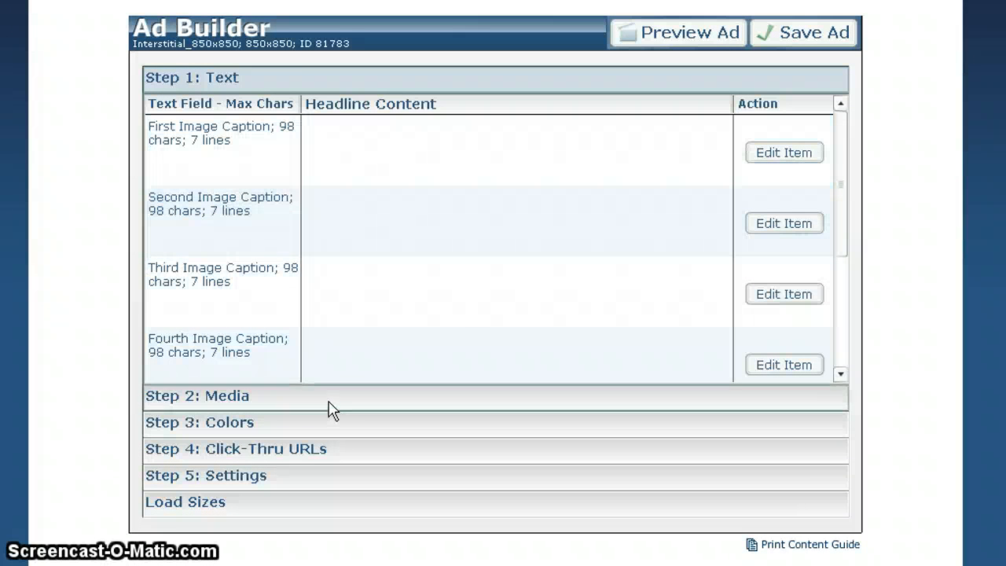
{"action": "left_click", "coordinate": [330, 396]}
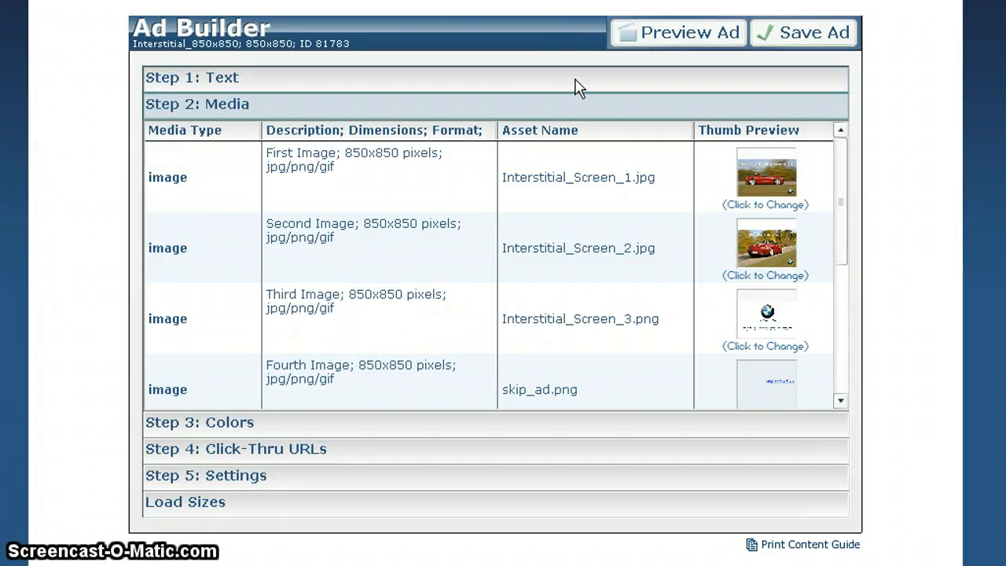
{"action": "left_click", "coordinate": [577, 85]}
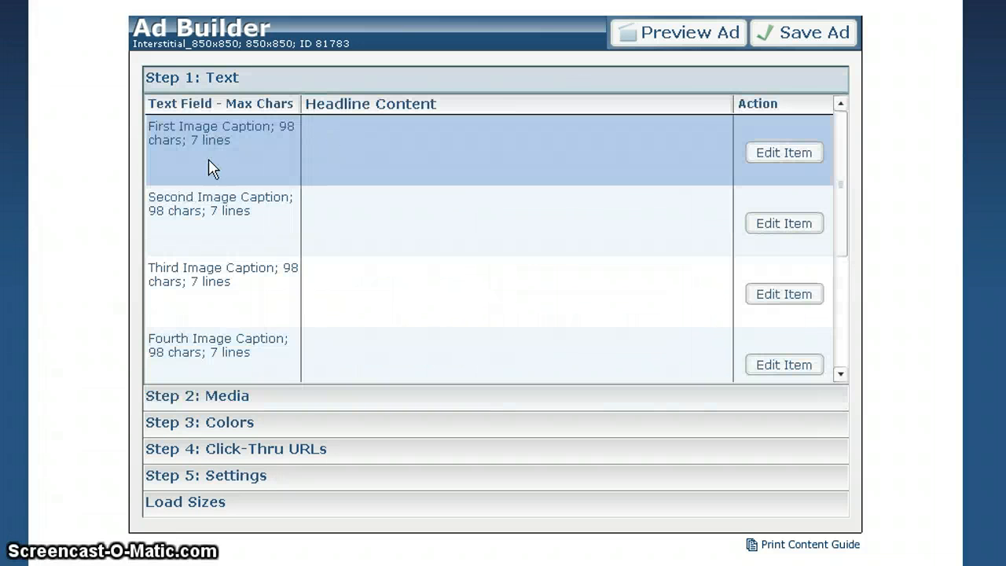
{"action": "left_click_drag", "start_coordinate": [844, 155], "coordinate": [841, 180]}
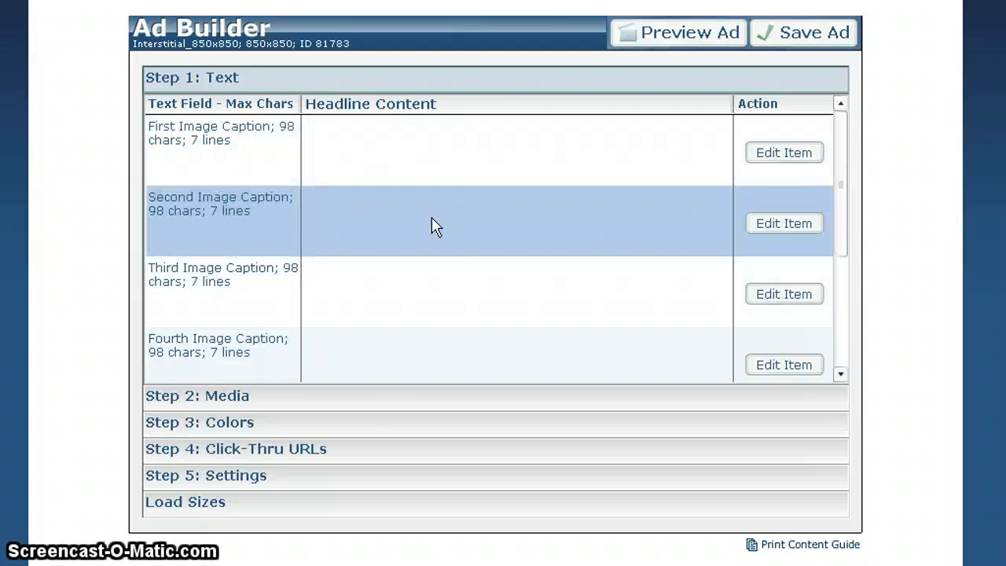
{"action": "left_click", "coordinate": [384, 401]}
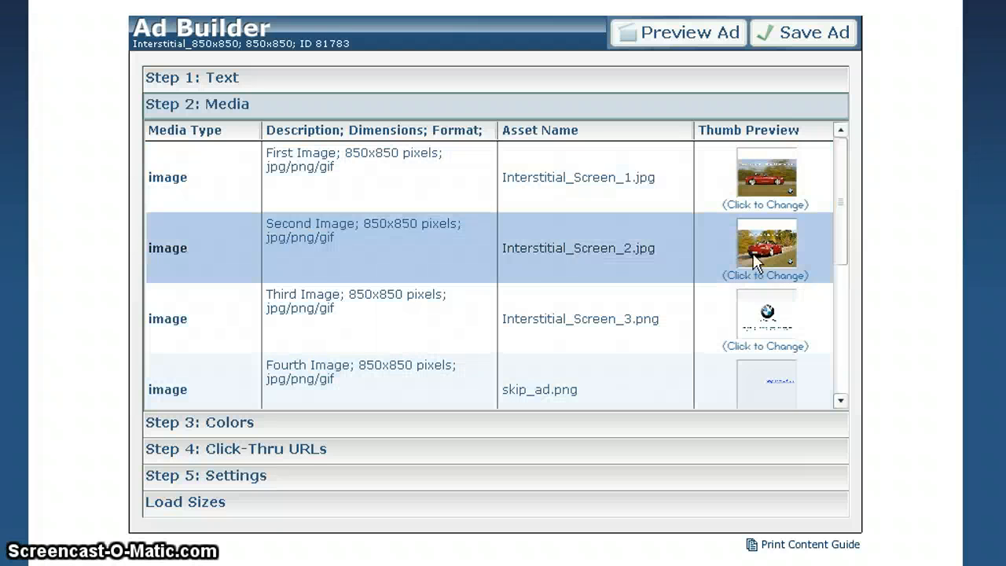
{"action": "left_click_drag", "start_coordinate": [843, 227], "coordinate": [844, 294]}
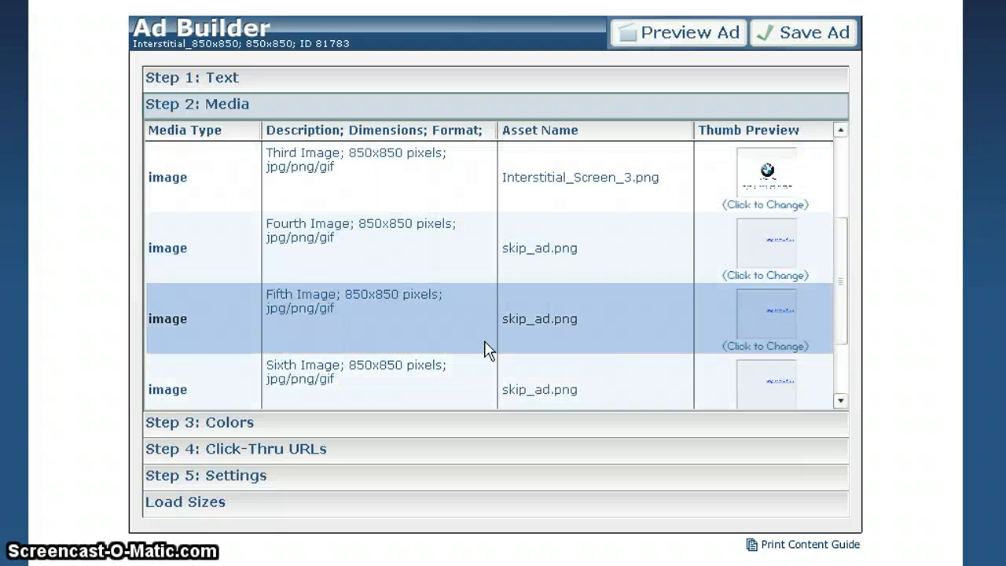
{"action": "left_click_drag", "start_coordinate": [845, 335], "coordinate": [841, 382]}
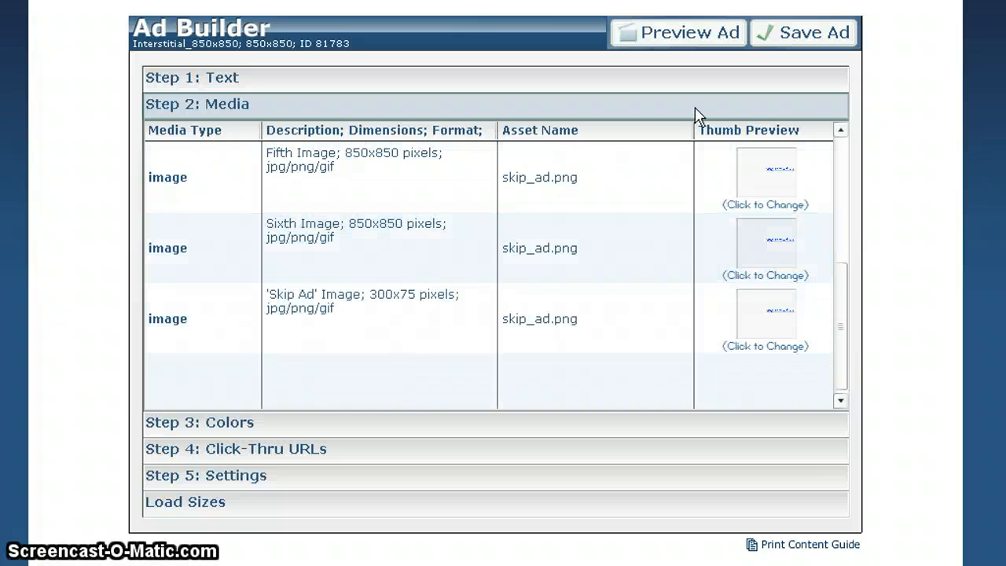
Preview the ad alongside its 'Skip Ad' media entry and test the ad's click-through link.
{"action": "left_click", "coordinate": [689, 36]}
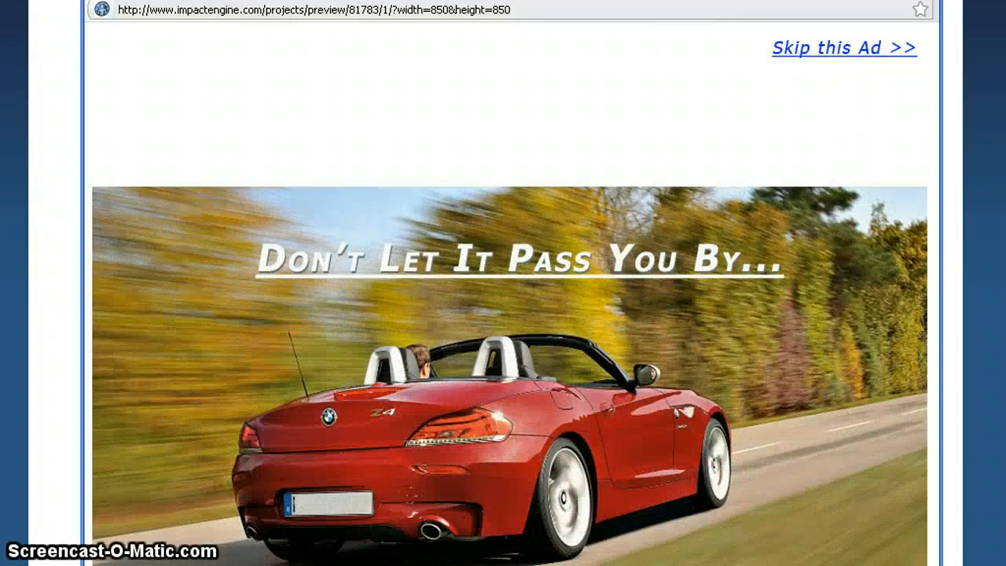
{"action": "left_click_drag", "start_coordinate": [719, 0], "coordinate": [731, 416]}
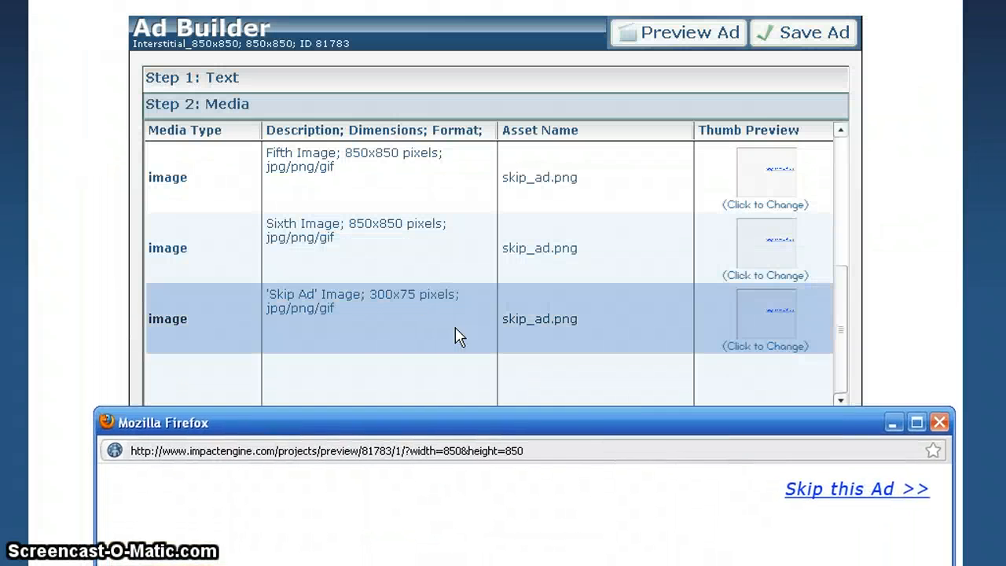
{"action": "left_click_drag", "start_coordinate": [605, 428], "coordinate": [599, 2]}
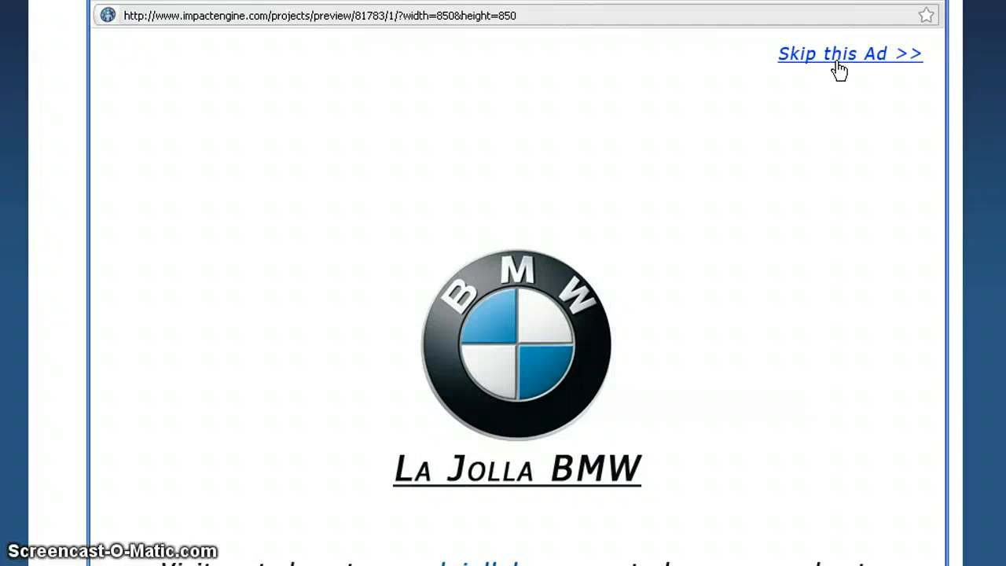
{"action": "left_click", "coordinate": [663, 247]}
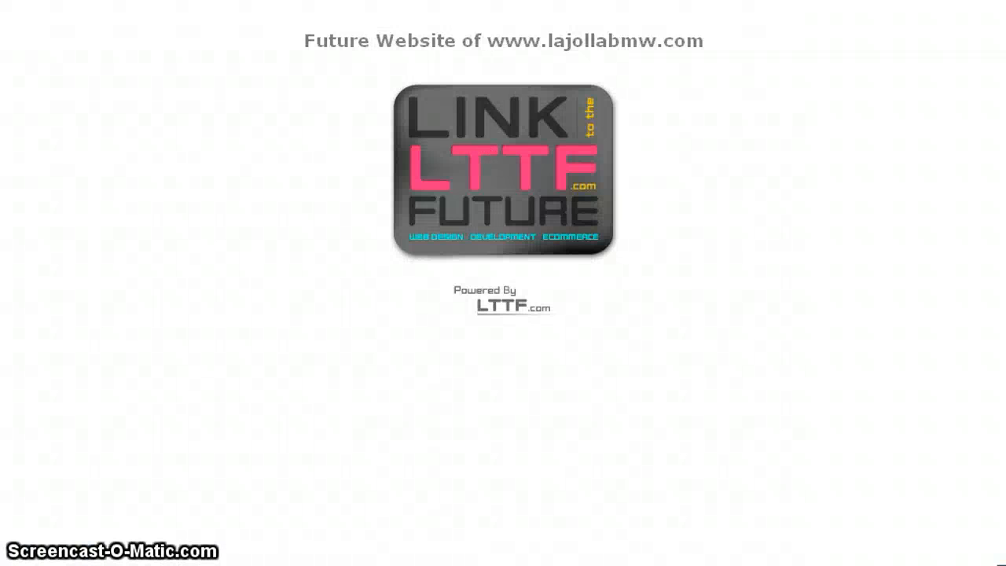
{"action": "key", "text": "ctrl+w"}
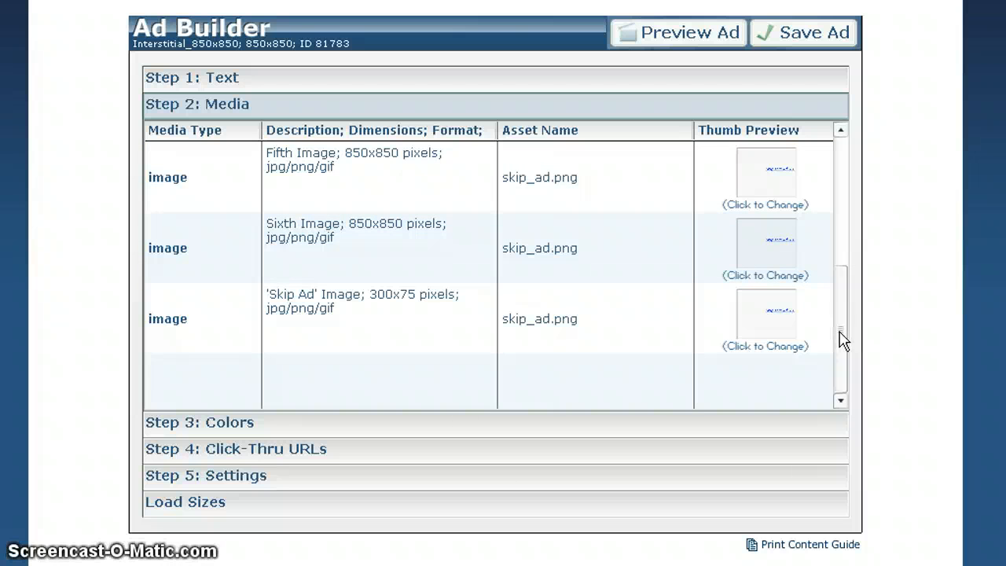
{"action": "mouse_move", "coordinate": [840, 338]}
{"action": "left_mouse_down"}
{"action": "mouse_move", "coordinate": [835, 197]}
{"action": "mouse_move", "coordinate": [830, 344]}
{"action": "left_mouse_up"}
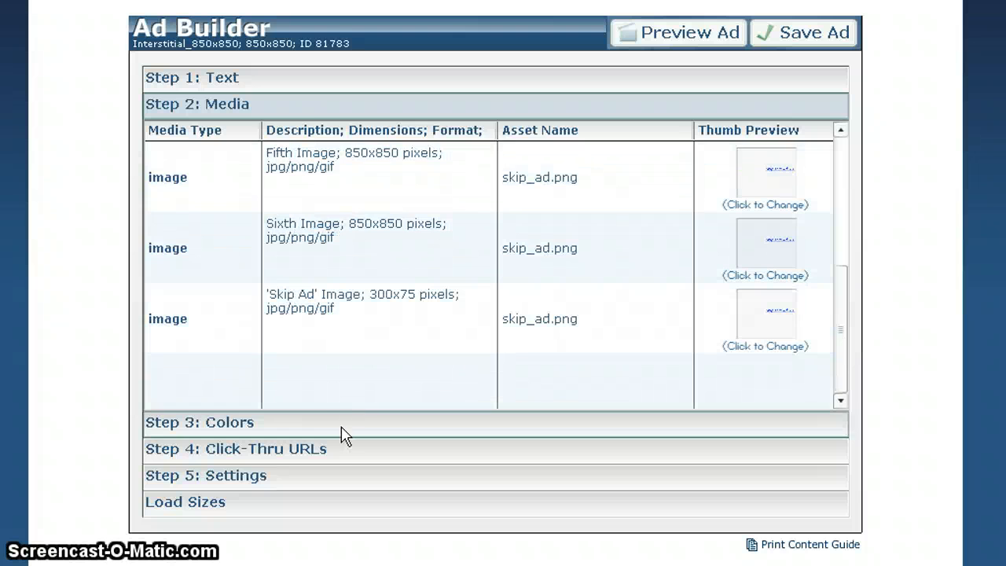
Review the ad's color items and the click-thru URLs for its sections and 'Skip Ad' link.
{"action": "left_click", "coordinate": [344, 428]}
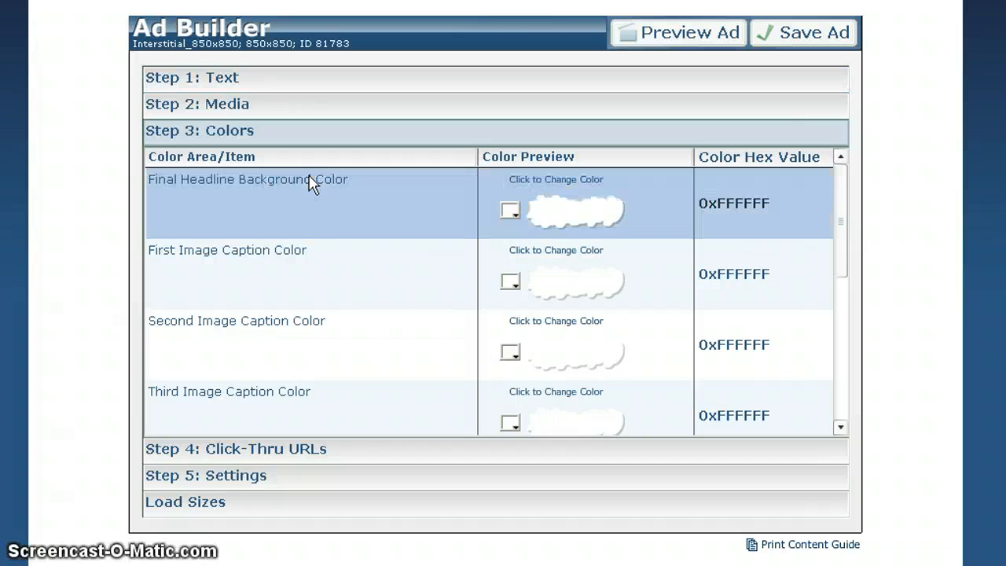
{"action": "left_click_drag", "start_coordinate": [845, 233], "coordinate": [840, 370]}
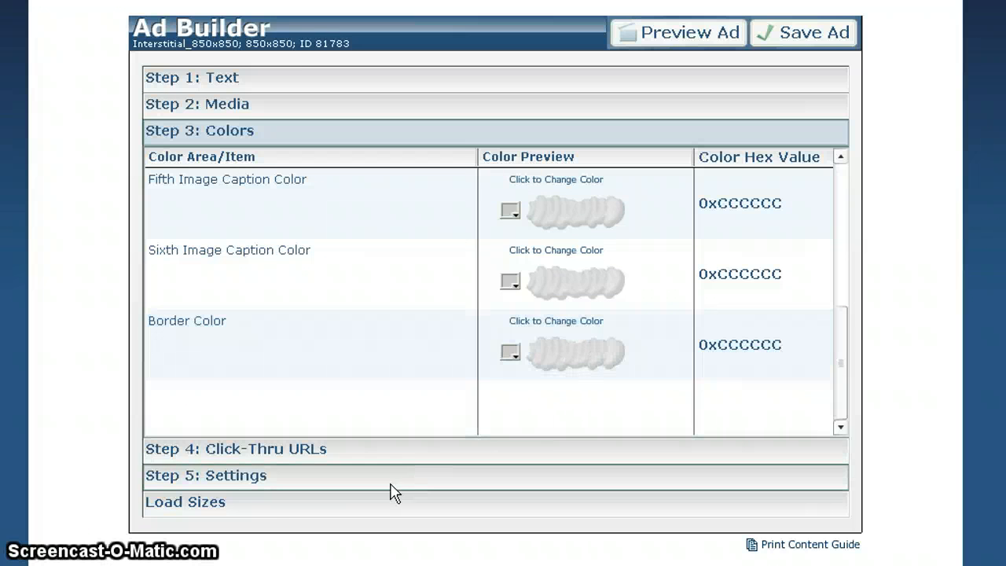
{"action": "left_click", "coordinate": [393, 453]}
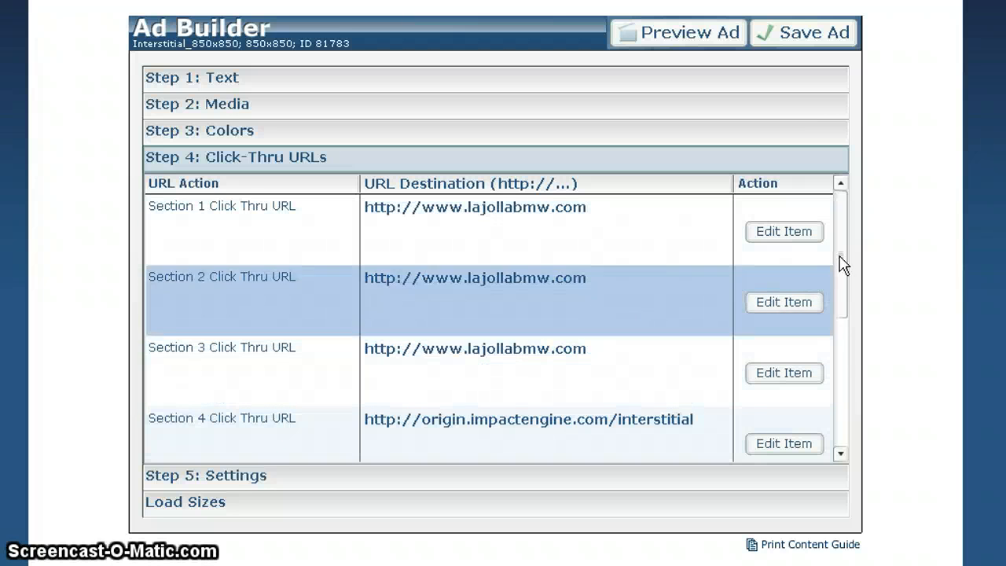
{"action": "left_click_drag", "start_coordinate": [843, 275], "coordinate": [830, 417]}
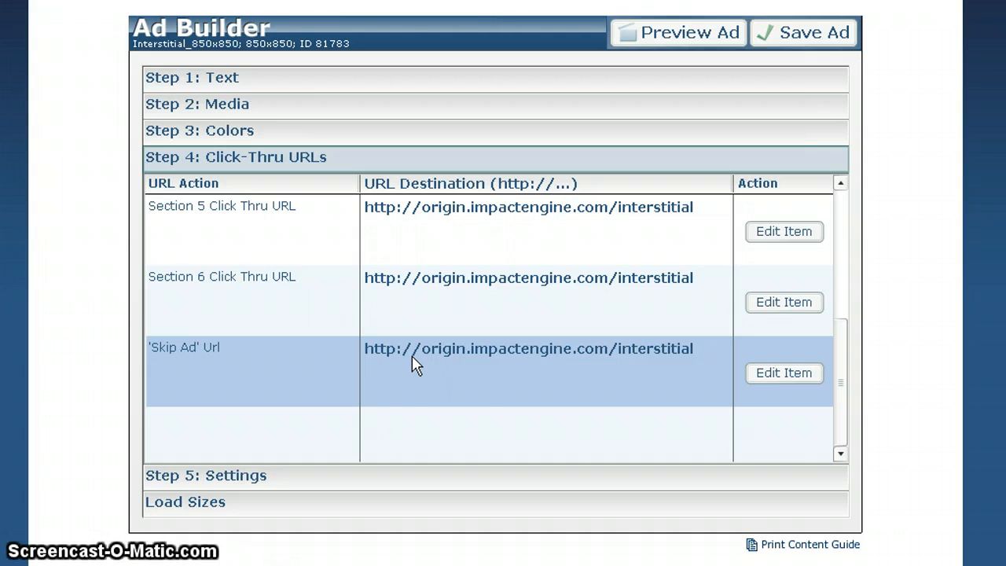
Review the ad's custom settings and set Show Border to yes.
{"action": "left_click", "coordinate": [389, 480]}
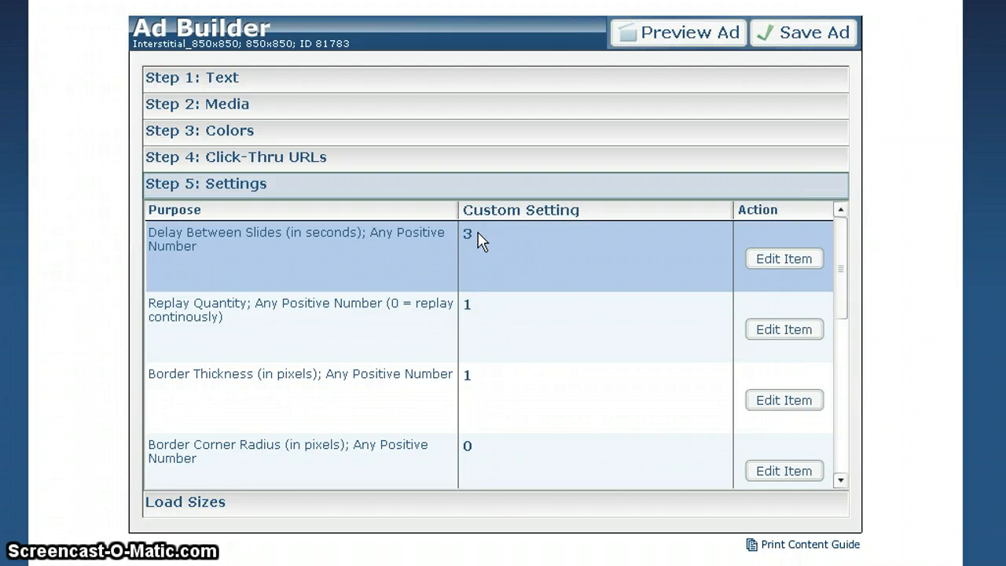
{"action": "left_click", "coordinate": [481, 334]}
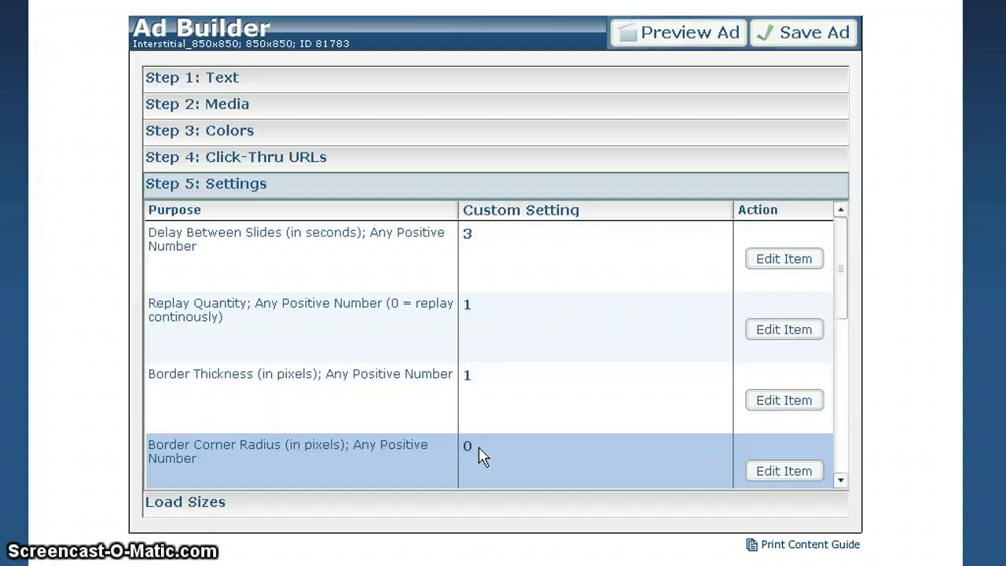
{"action": "left_click", "coordinate": [839, 479]}
{"action": "left_click", "coordinate": [840, 480]}
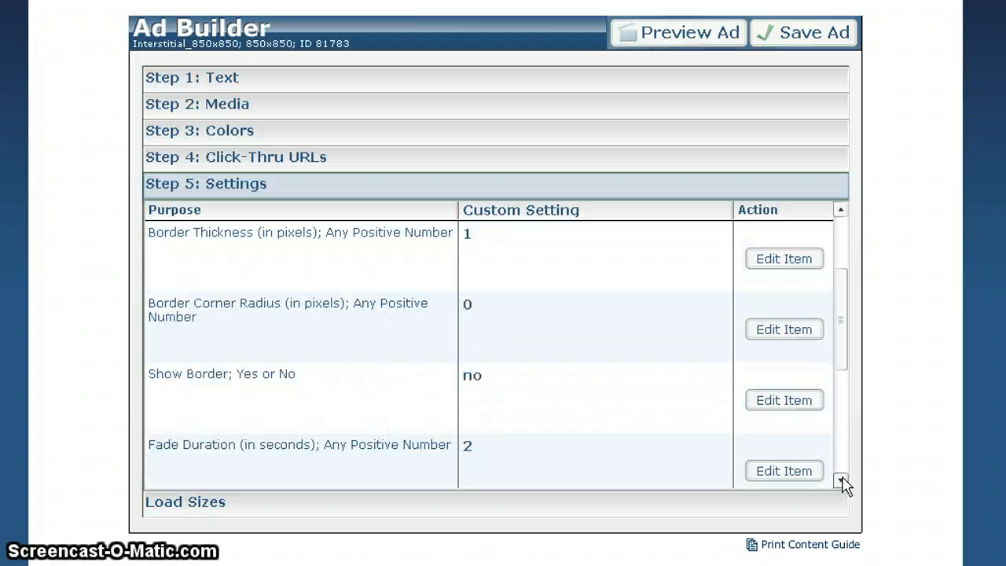
{"action": "left_click", "coordinate": [840, 479]}
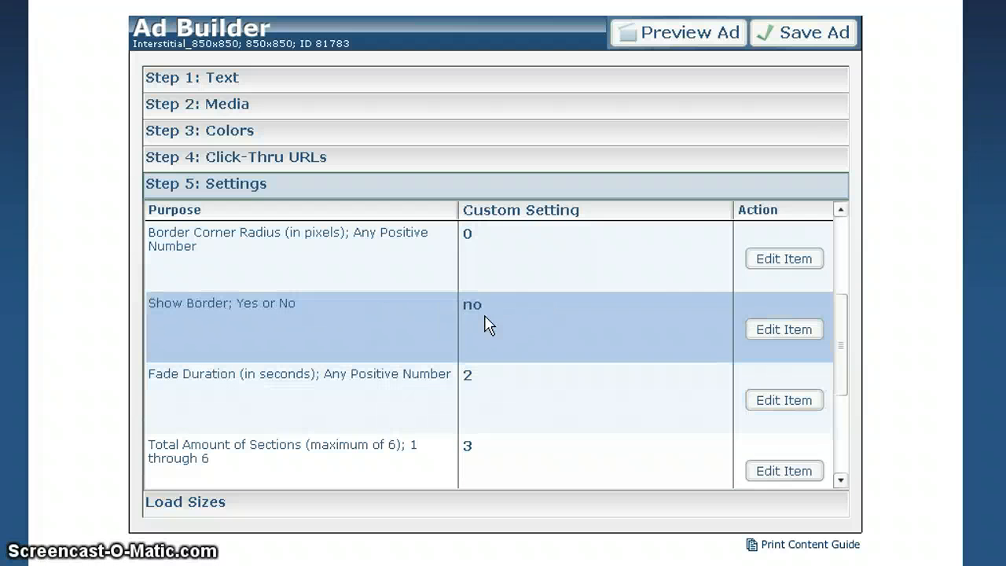
{"action": "left_click", "coordinate": [499, 318]}
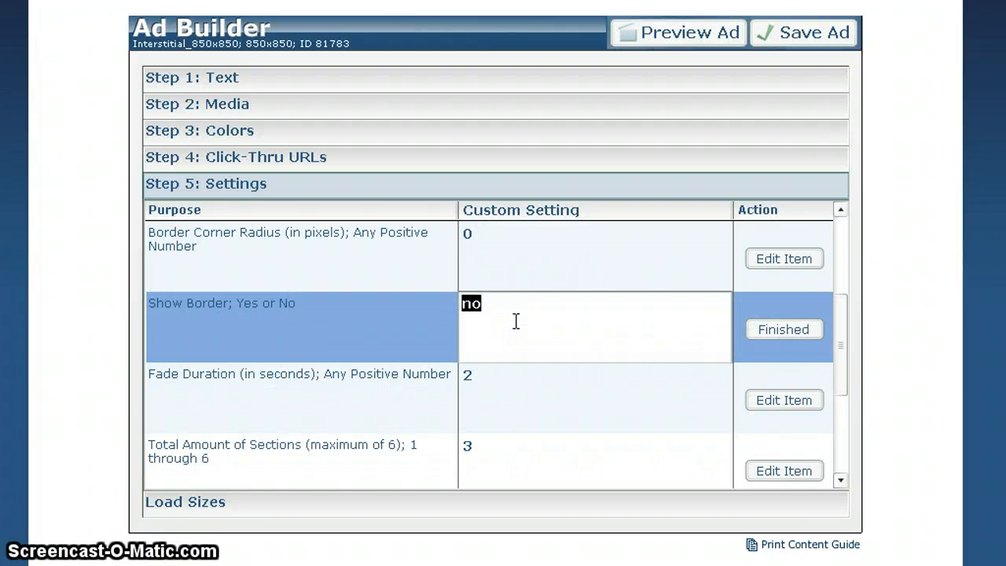
{"action": "type", "text": "yes"}
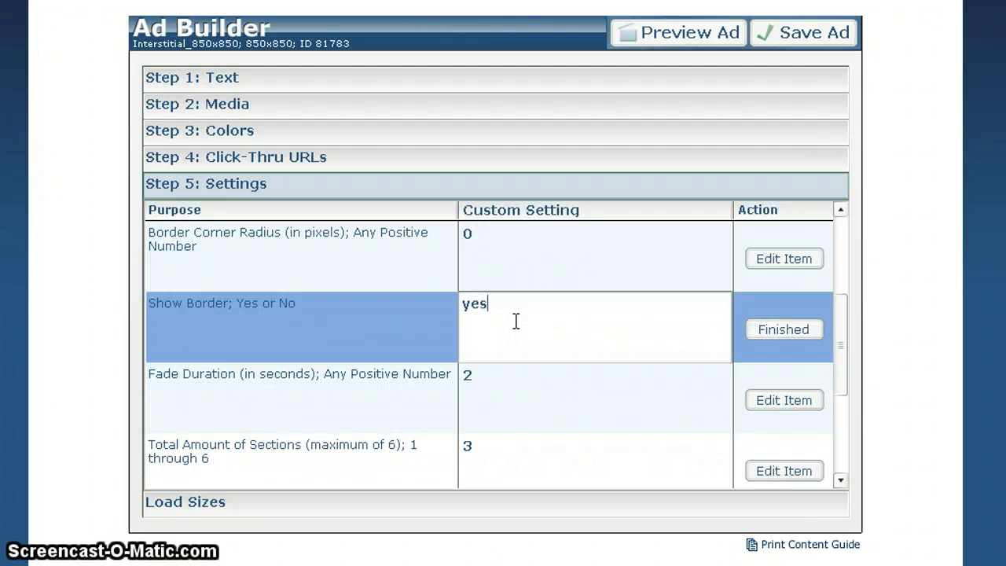
{"action": "key", "text": "Return"}
Save the ad and check its border in a widened preview window.
{"action": "left_click", "coordinate": [414, 130]}
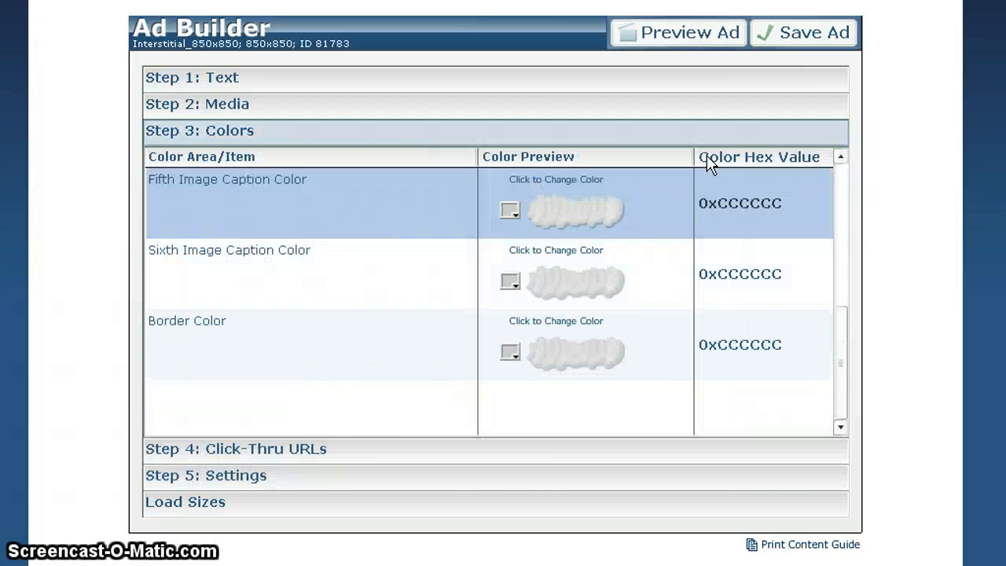
{"action": "left_click", "coordinate": [803, 33]}
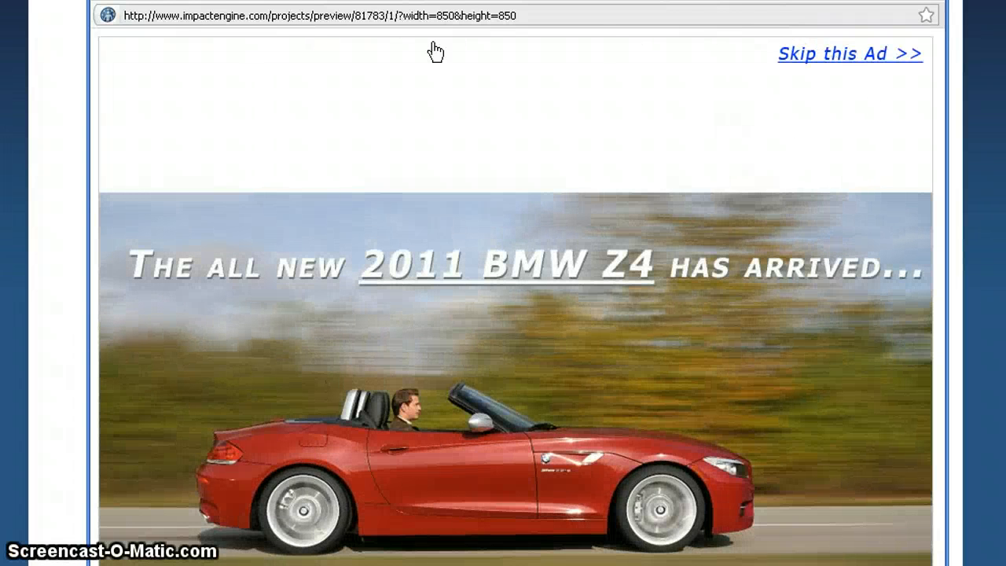
{"action": "left_click_drag", "start_coordinate": [943, 478], "coordinate": [1002, 476]}
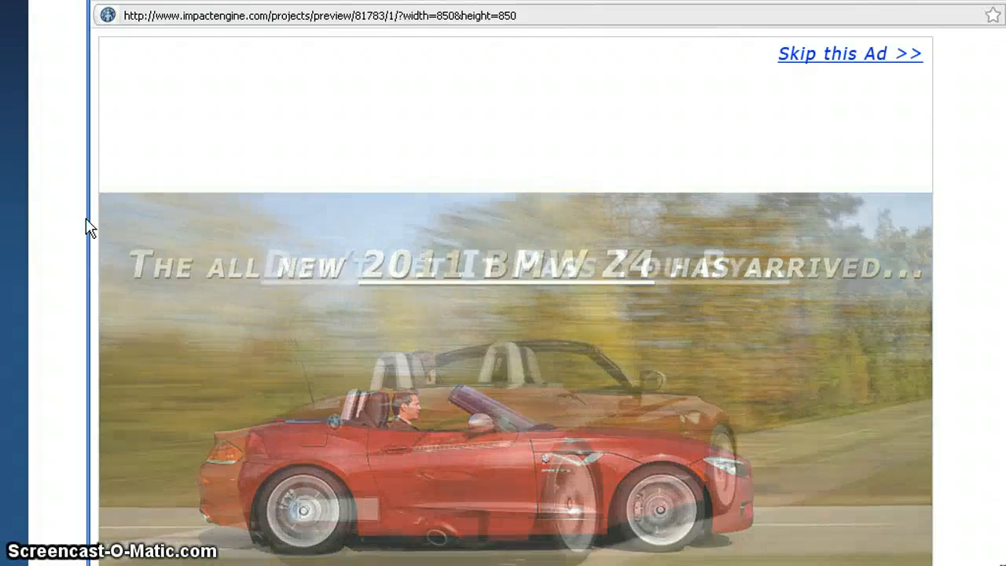
{"action": "left_click_drag", "start_coordinate": [83, 220], "coordinate": [42, 231]}
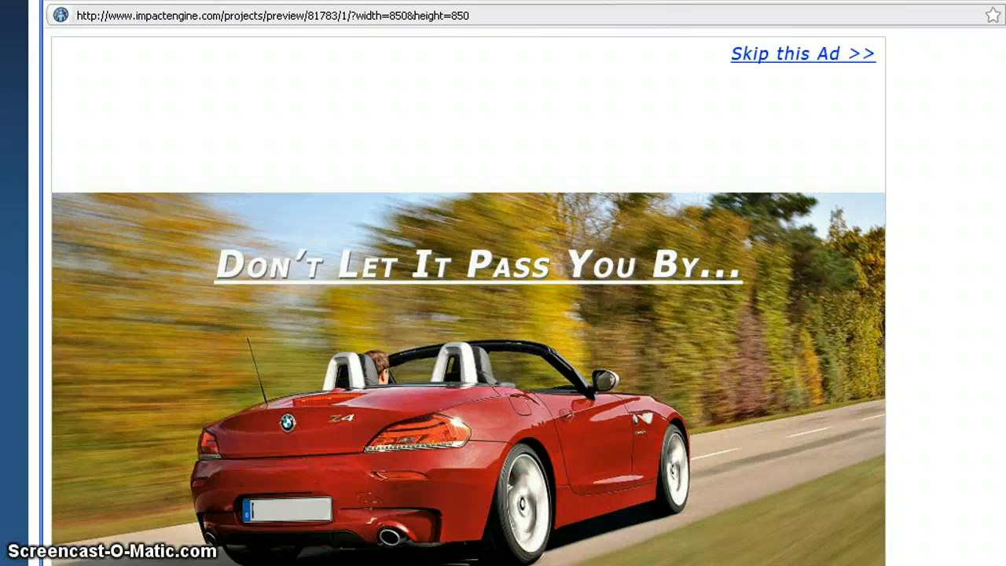
{"action": "key", "text": "alt+F4"}
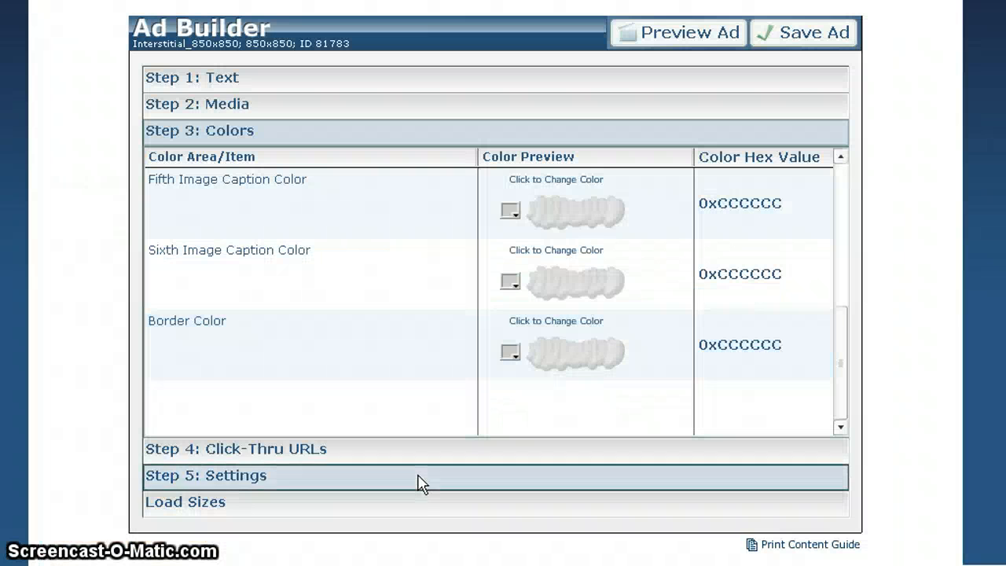
Set the ad's Fade Duration to 3 seconds and save the ad.
{"action": "left_click", "coordinate": [422, 477]}
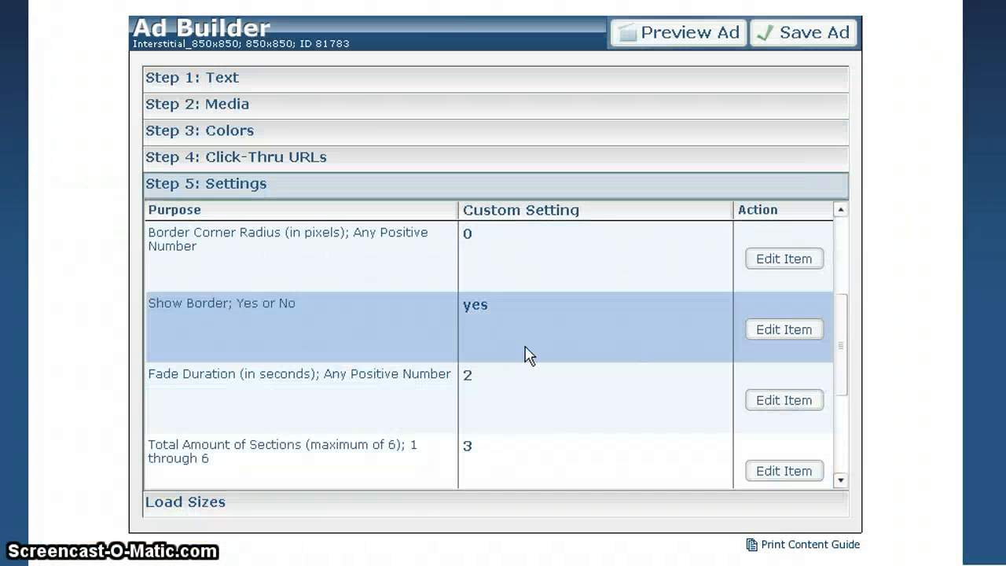
{"action": "left_click", "coordinate": [483, 378]}
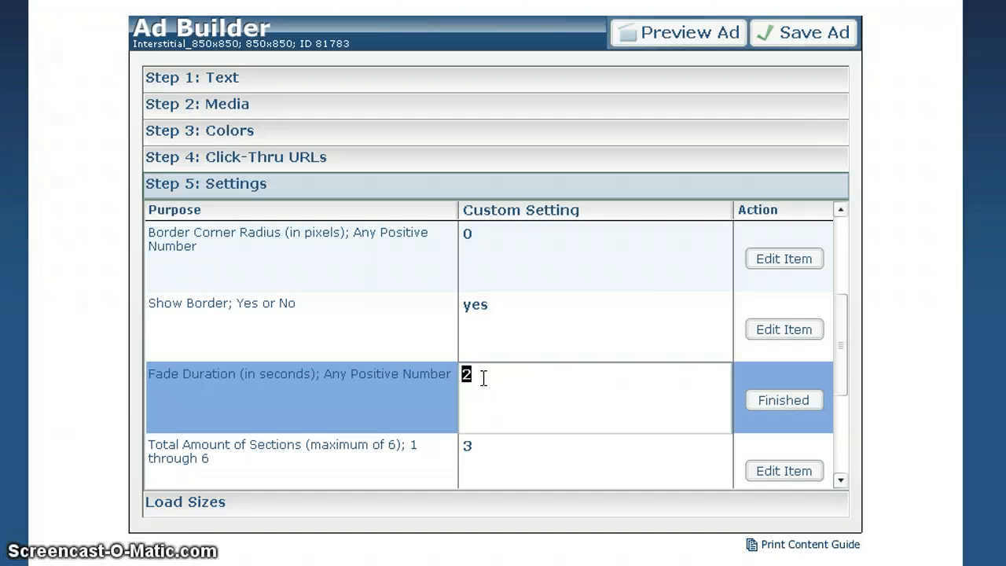
{"action": "type", "text": "3"}
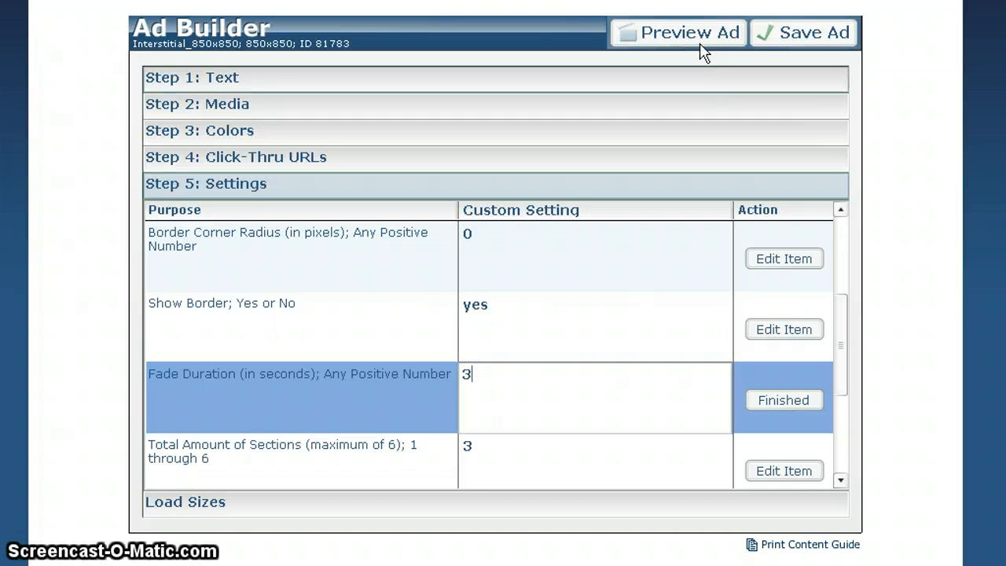
{"action": "left_click", "coordinate": [766, 34]}
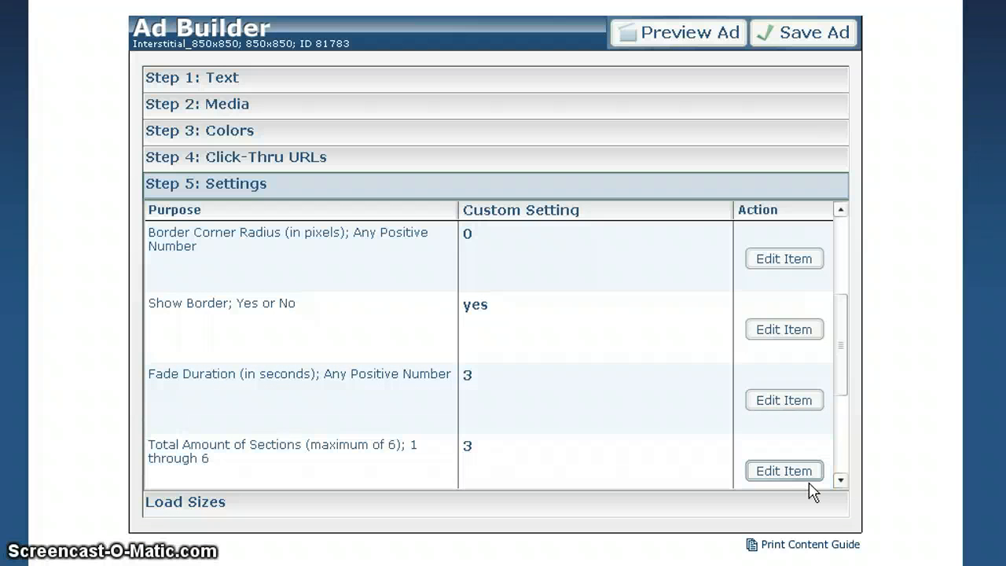
Set the Total Amount of Sections to 1 and preview the ad.
{"action": "left_click", "coordinate": [840, 479]}
{"action": "left_click", "coordinate": [840, 479]}
{"action": "left_click", "coordinate": [555, 331]}
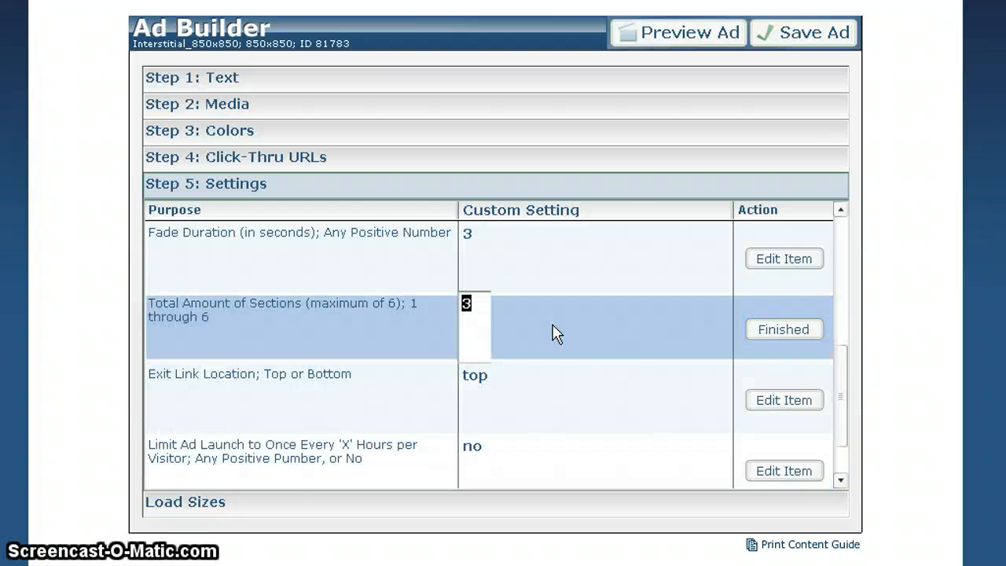
{"action": "type", "text": "1"}
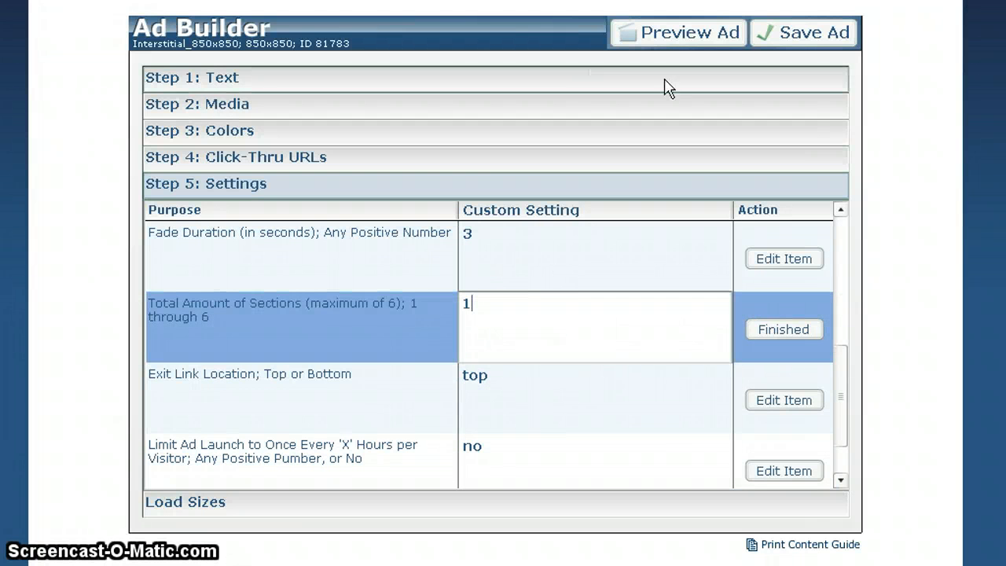
{"action": "left_click", "coordinate": [655, 32]}
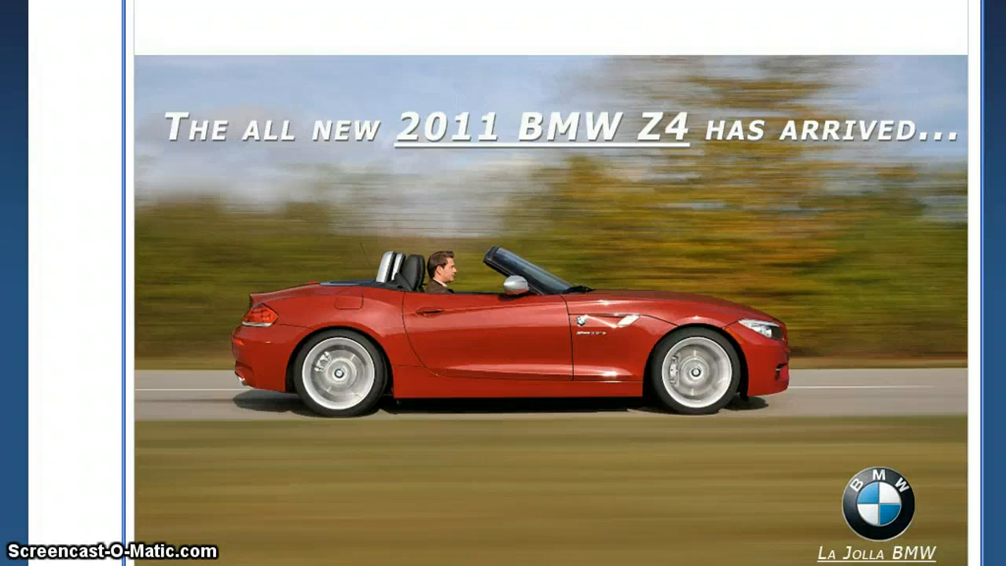
{"action": "left_click", "coordinate": [968, 1]}
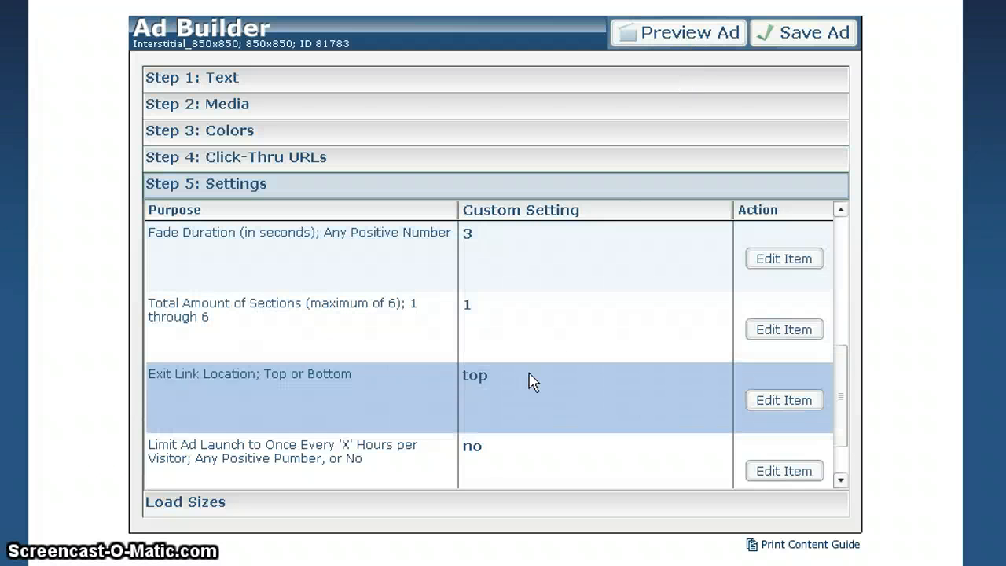
Set the Exit Link Location to bottom and check the ad in the preview.
{"action": "double_click", "coordinate": [550, 389]}
{"action": "type", "text": "bo"}
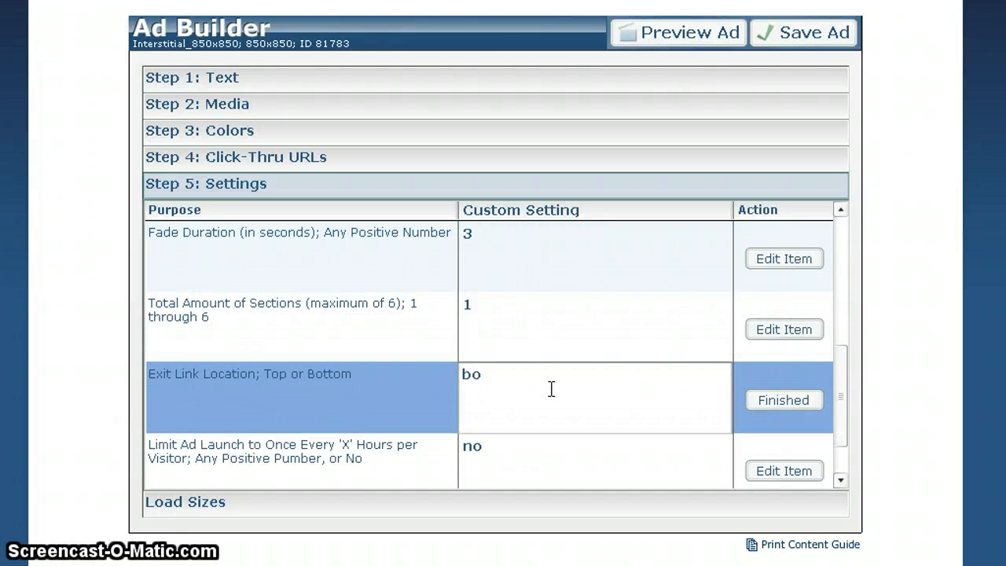
{"action": "type", "text": "ttom"}
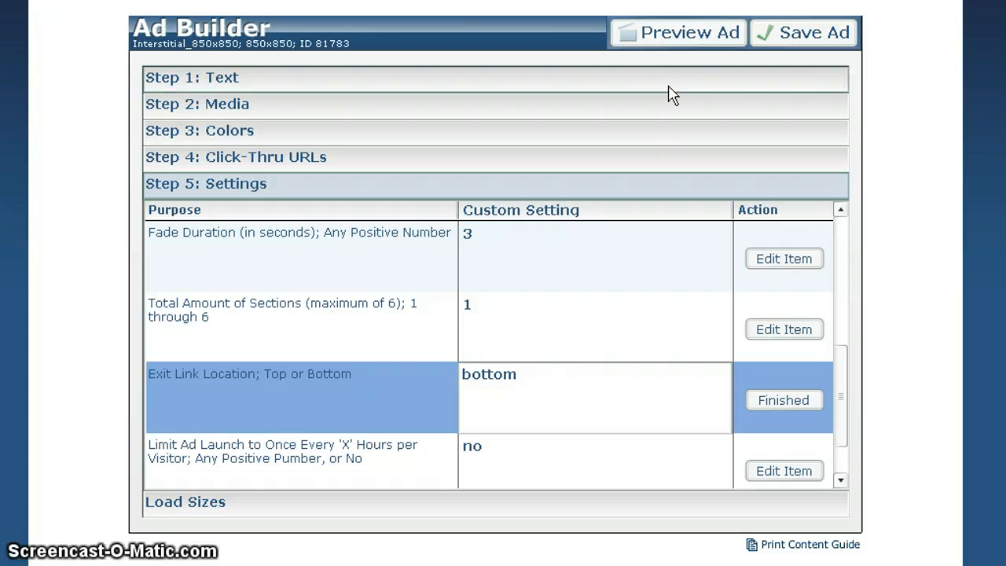
{"action": "left_click", "coordinate": [682, 44]}
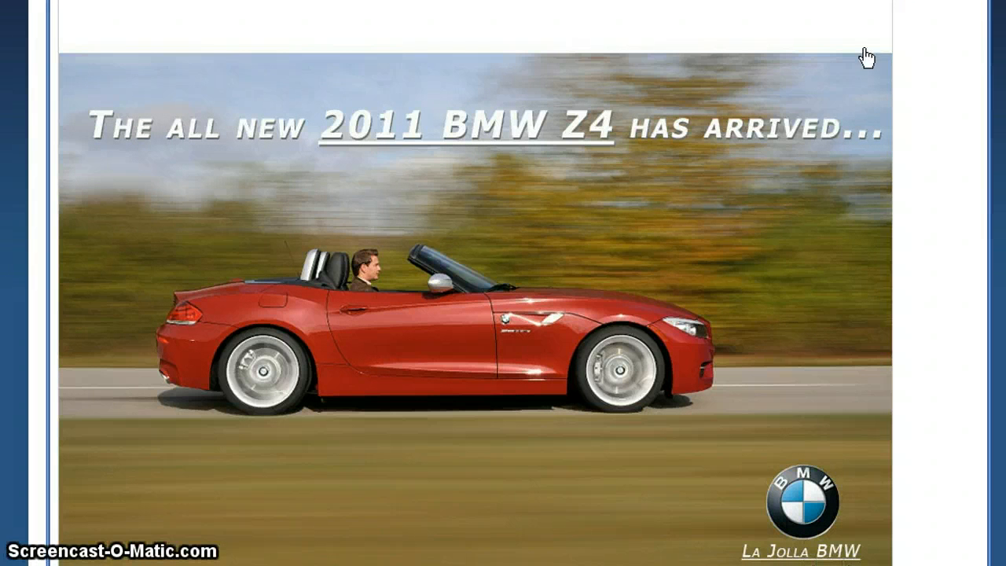
{"action": "key", "text": "alt+F4"}
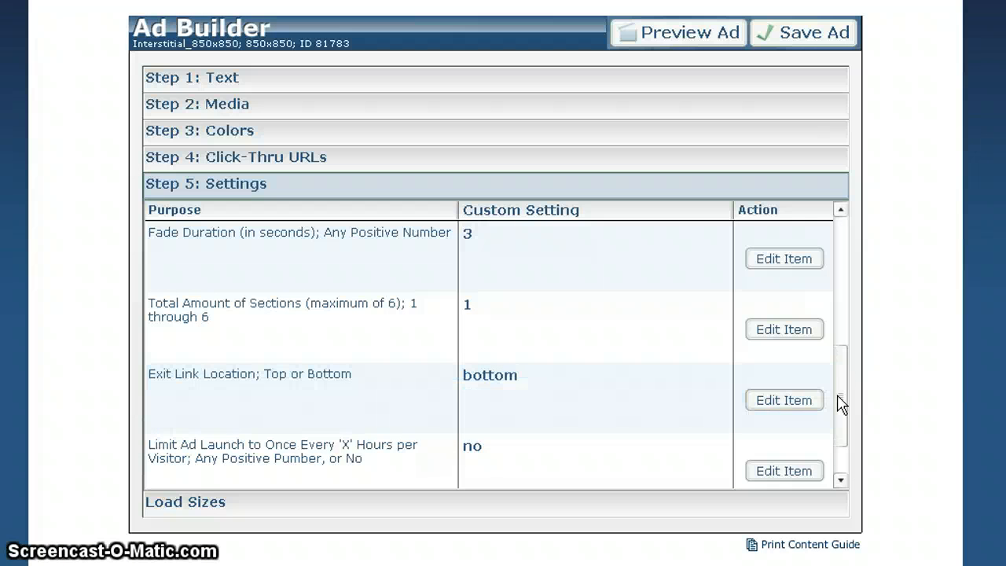
Limit the ad launch to once every 24 hours per visitor.
{"action": "scroll", "coordinate": [838, 404], "scroll_direction": "down", "scroll_amount": 1}
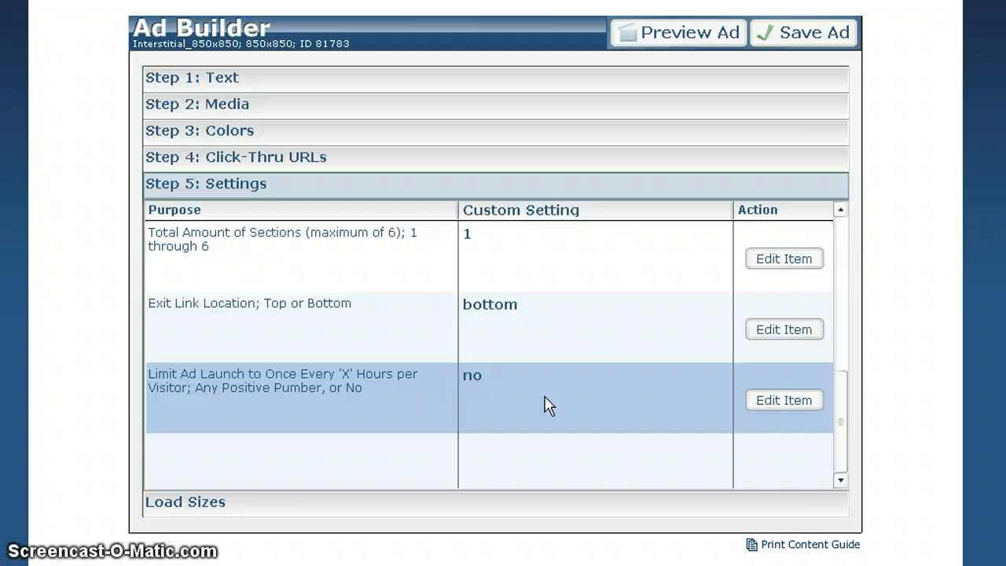
{"action": "left_click", "coordinate": [480, 384]}
{"action": "type", "text": "24"}
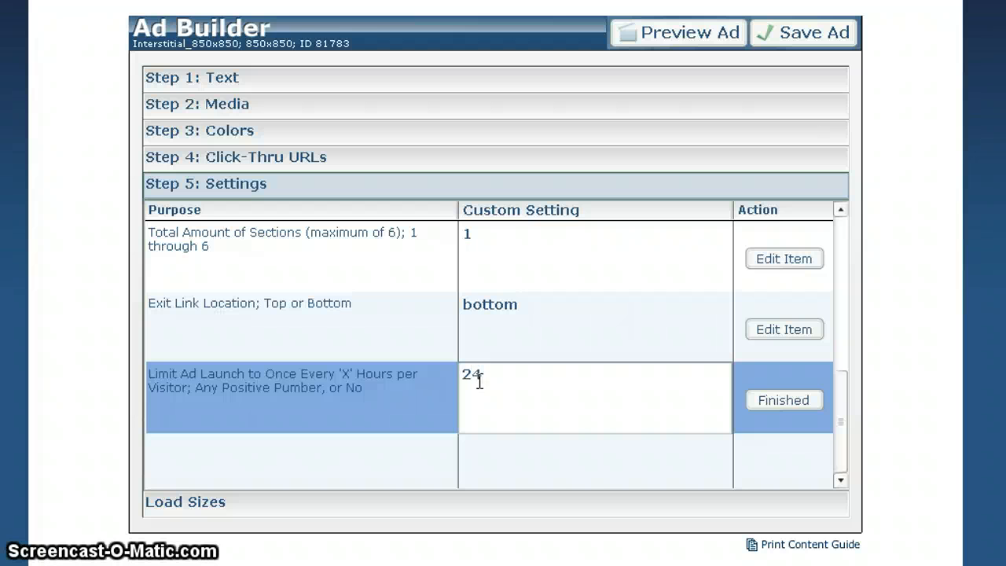
{"action": "left_click", "coordinate": [572, 334]}
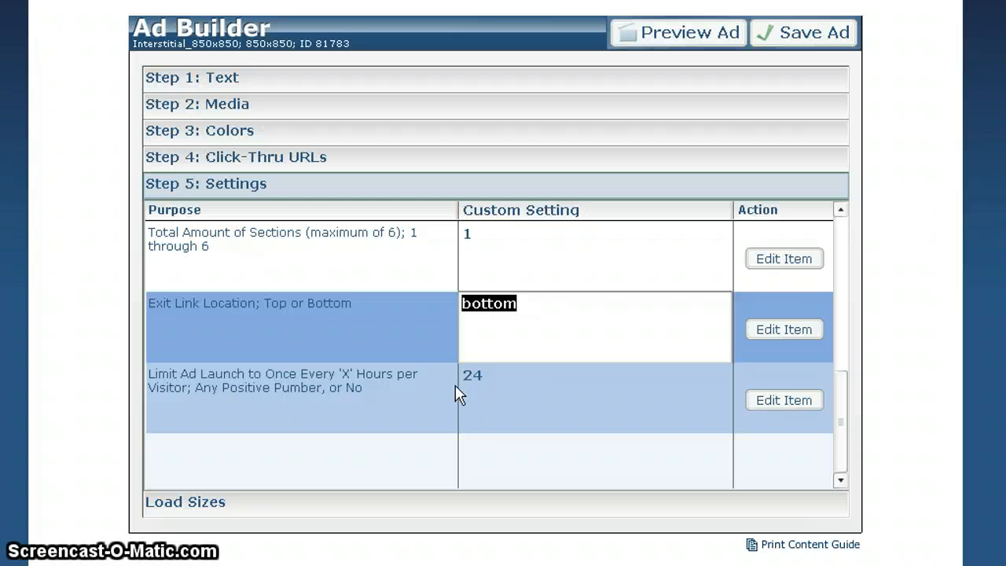
Check the 'Skip Ad' click-thru URL and return to the ad's custom settings.
{"action": "left_click", "coordinate": [352, 164]}
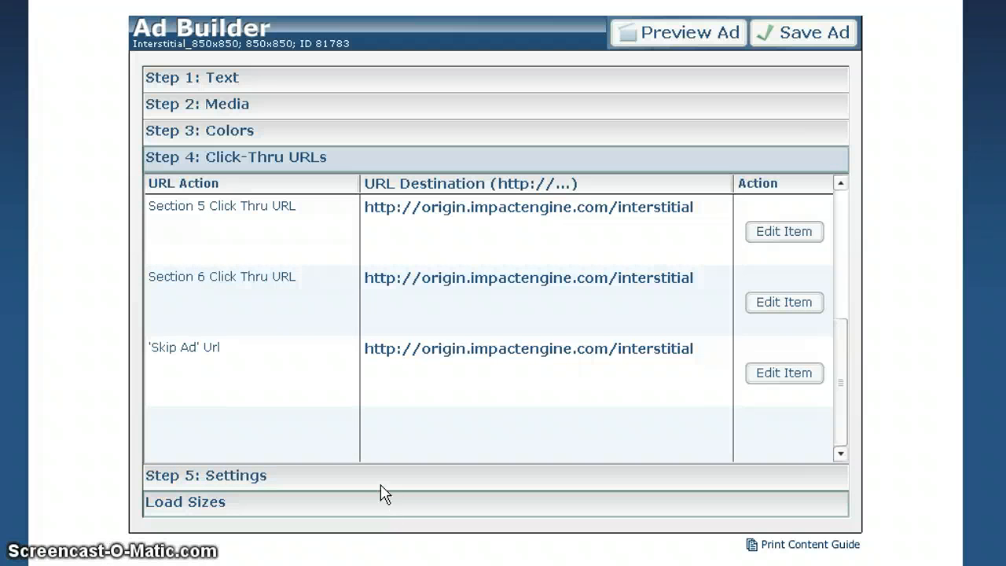
{"action": "left_click", "coordinate": [377, 479]}
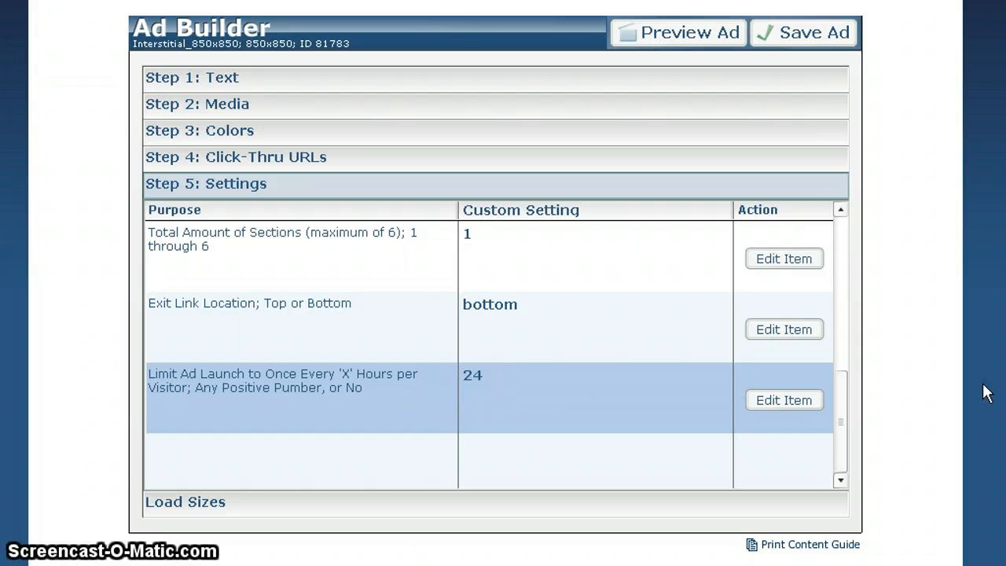
{"action": "scroll", "coordinate": [987, 393], "scroll_direction": "up", "scroll_amount": 3}
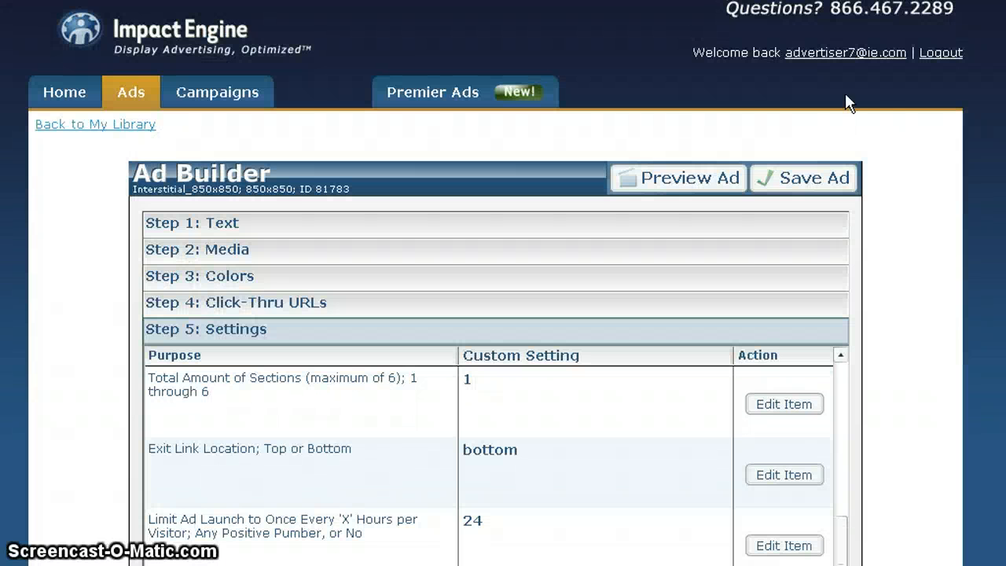